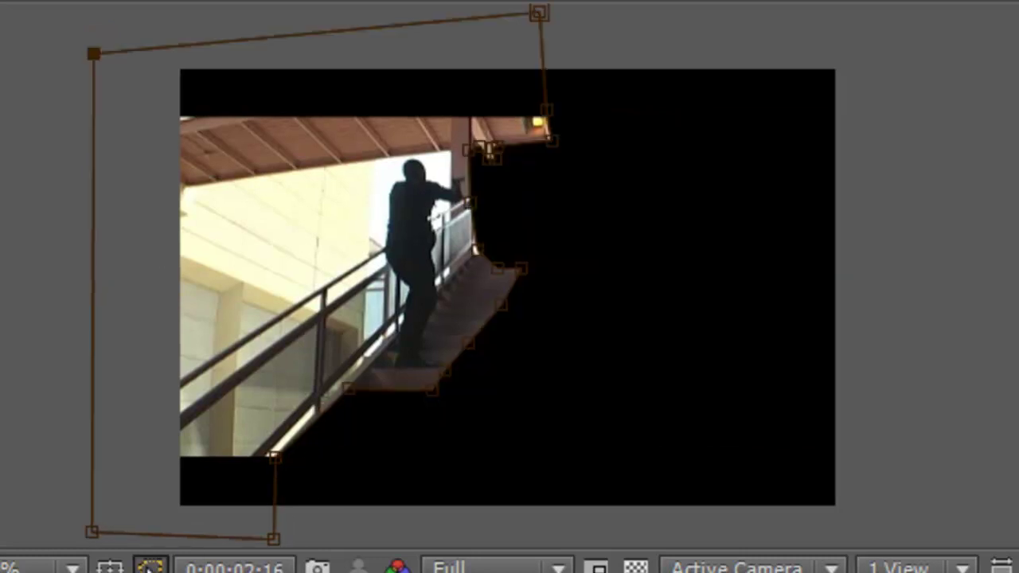
Hide the mask outlines and feather the runner's mask edge to 8 pixels.
{"action": "left_click", "coordinate": [149, 567]}
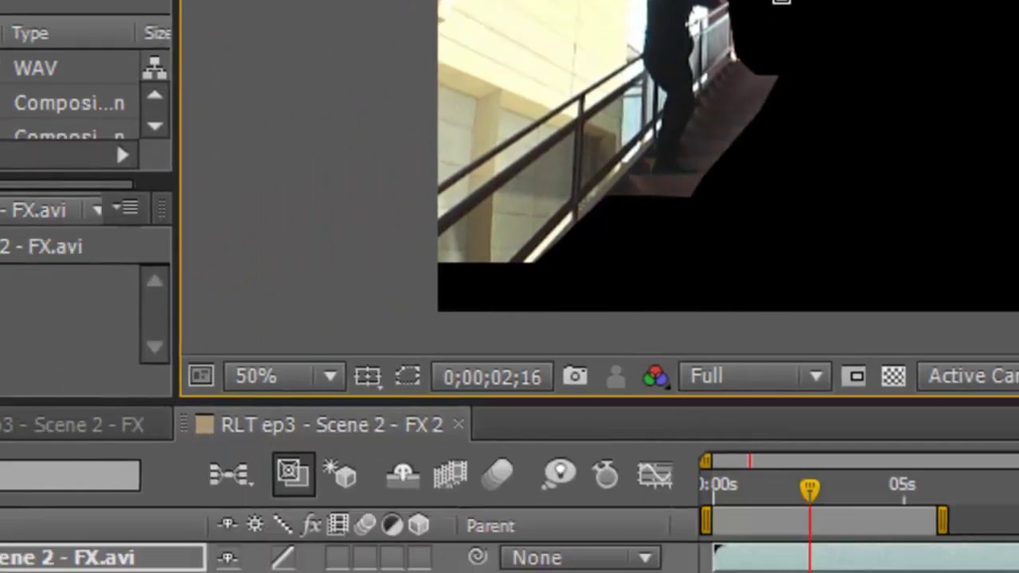
{"action": "key", "text": "f"}
{"action": "left_click_drag", "start_coordinate": [692, 297], "coordinate": [723, 296]}
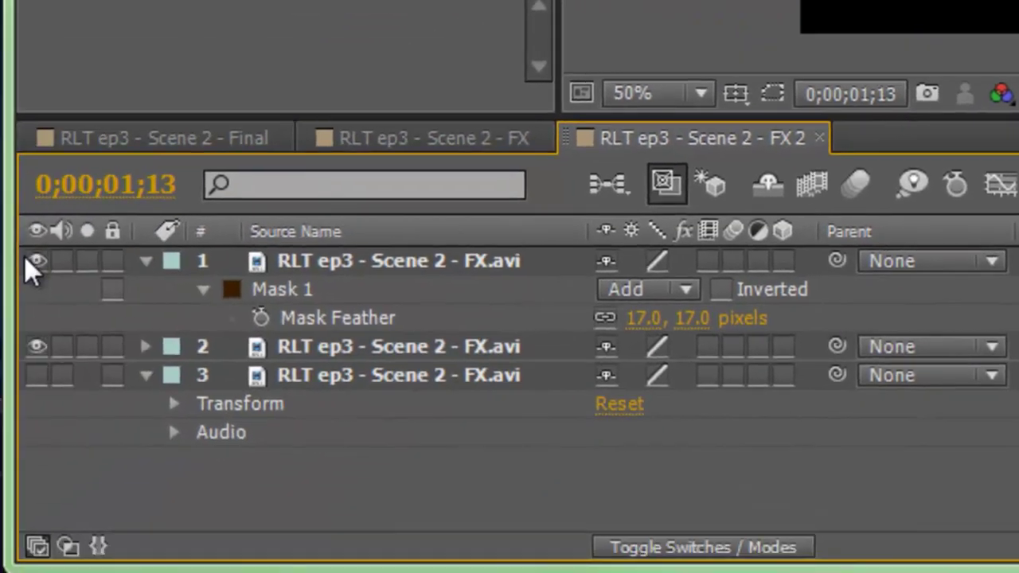
Enable time remapping on layer 3 and move its end keyframe to about 3 seconds.
{"action": "left_click", "coordinate": [303, 378]}
{"action": "right_click", "coordinate": [304, 379]}
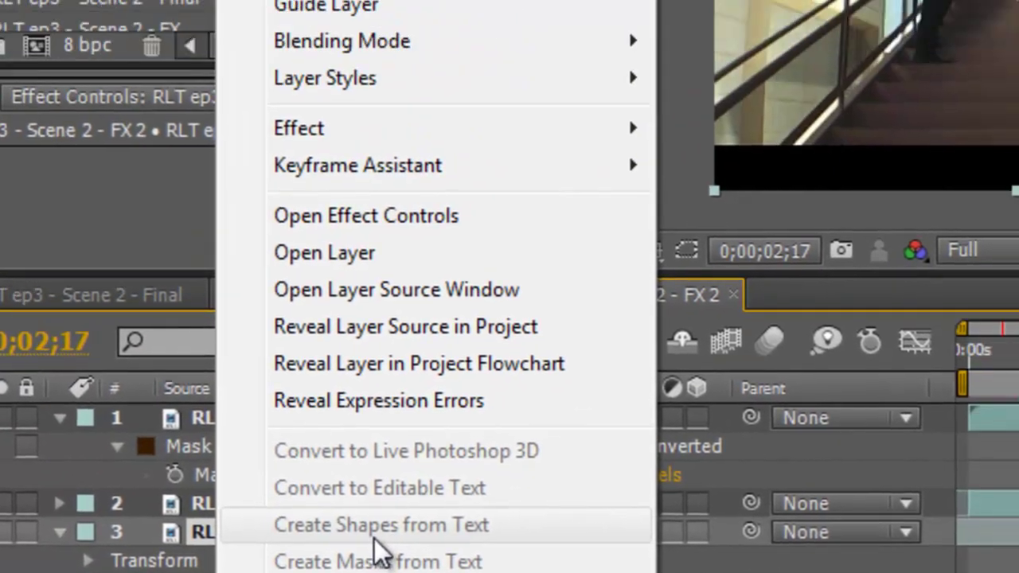
{"action": "mouse_move", "coordinate": [113, 227]}
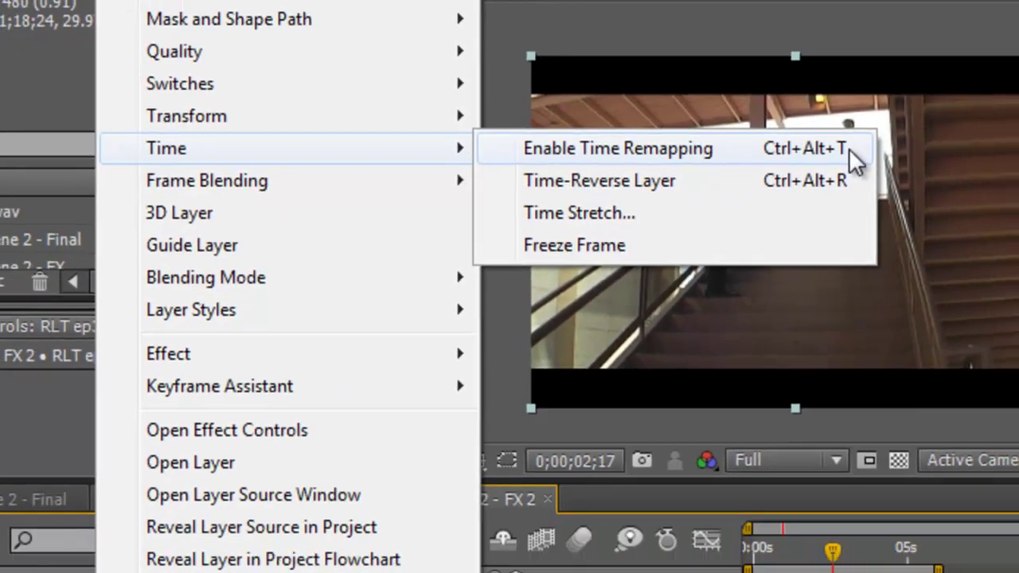
{"action": "left_click", "coordinate": [896, 228]}
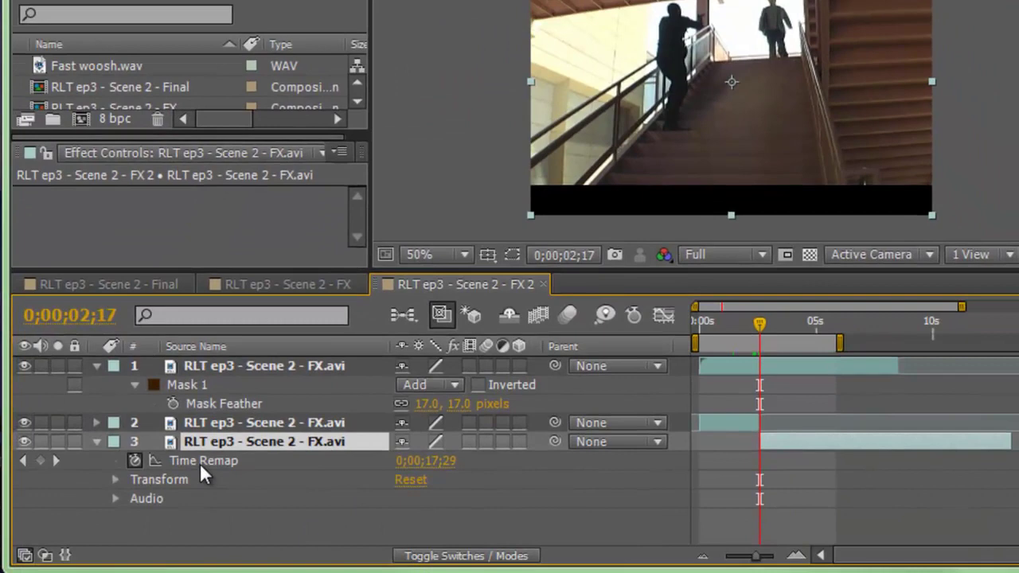
{"action": "left_click", "coordinate": [56, 460]}
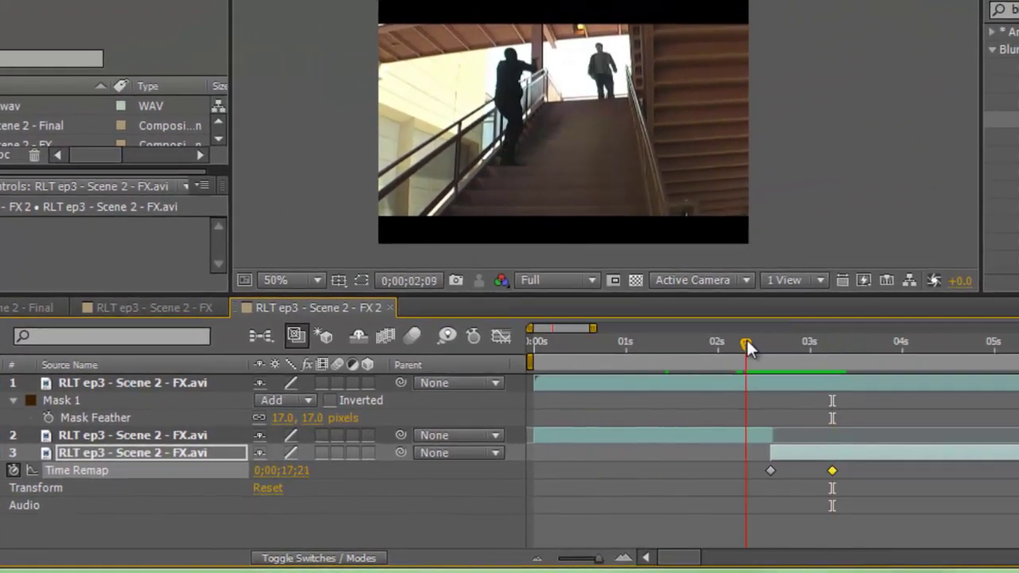
{"action": "mouse_move", "coordinate": [746, 337]}
{"action": "left_mouse_down"}
{"action": "mouse_move", "coordinate": [847, 355]}
{"action": "mouse_move", "coordinate": [789, 351]}
{"action": "mouse_move", "coordinate": [838, 351]}
{"action": "left_mouse_up"}
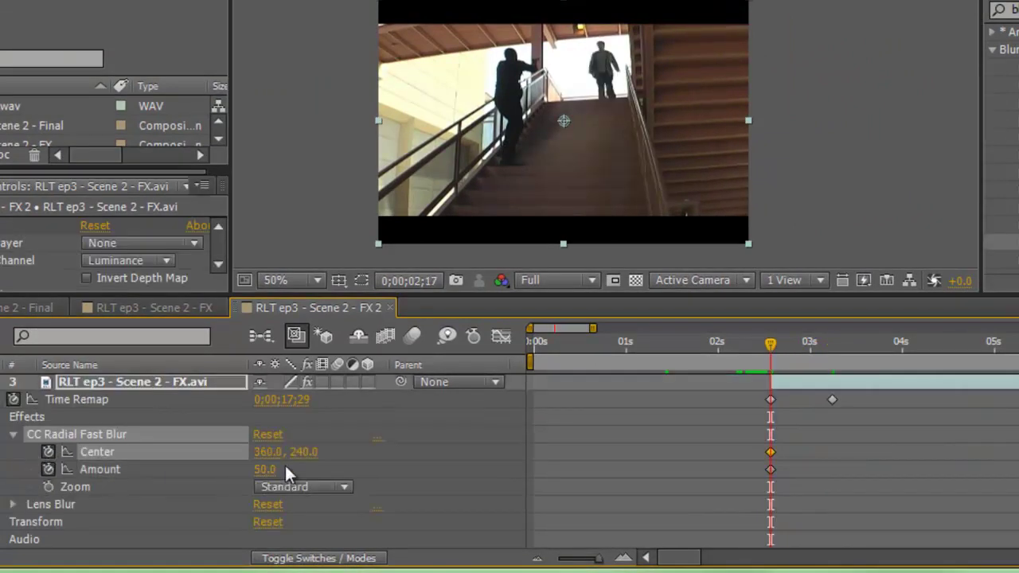
Set the radial blur Amount to 0 at the first keyframe.
{"action": "left_click", "coordinate": [265, 469]}
{"action": "type", "text": "0"}
{"action": "key", "text": "Return"}
At the second Time Remap keyframe, key Amount at 15 and move the blur center to the right edge.
{"action": "left_click_drag", "start_coordinate": [846, 360], "coordinate": [832, 355]}
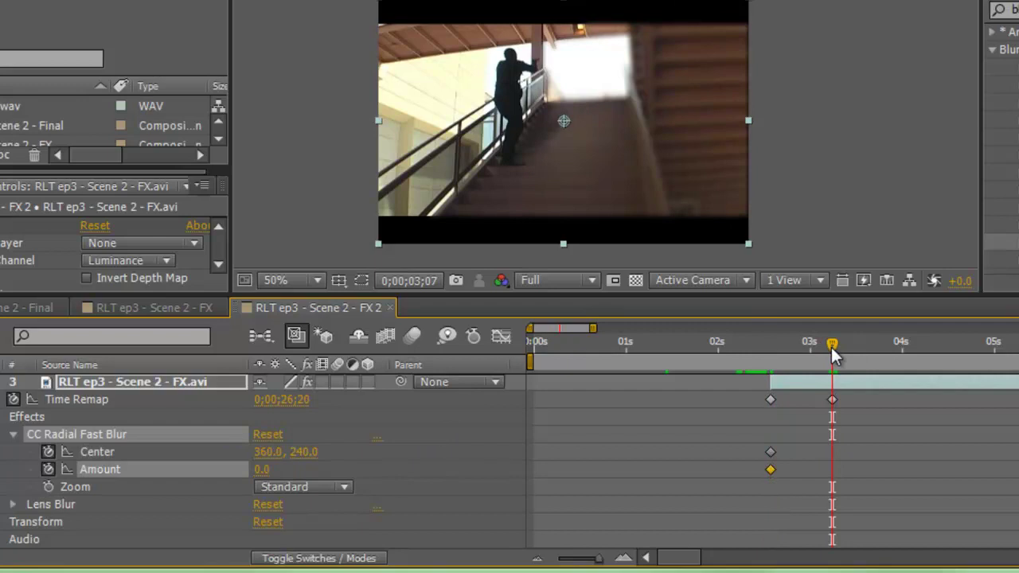
{"action": "key", "text": "ctrl+v"}
{"action": "left_click", "coordinate": [261, 469]}
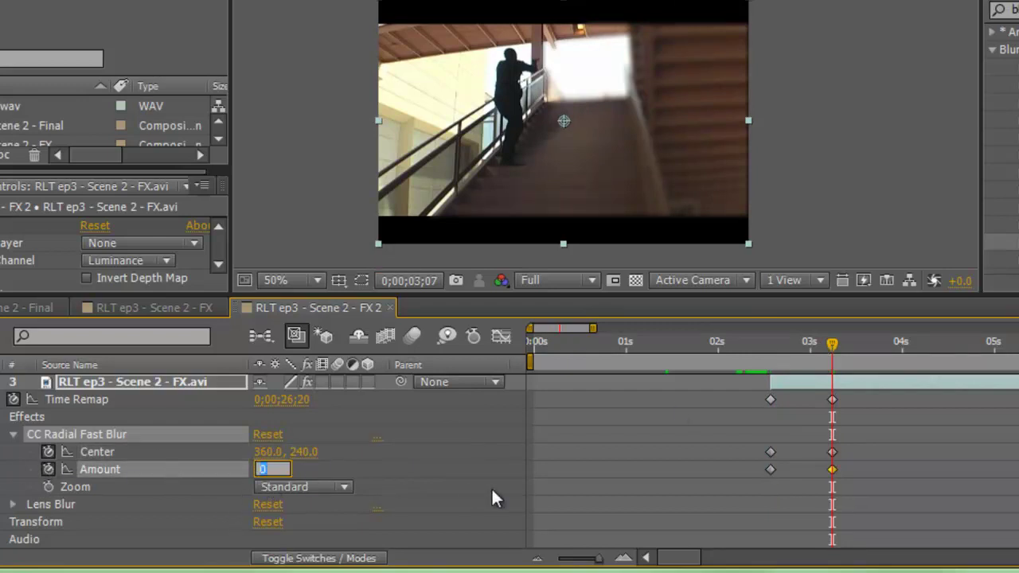
{"action": "left_click_drag", "start_coordinate": [564, 121], "coordinate": [759, 164]}
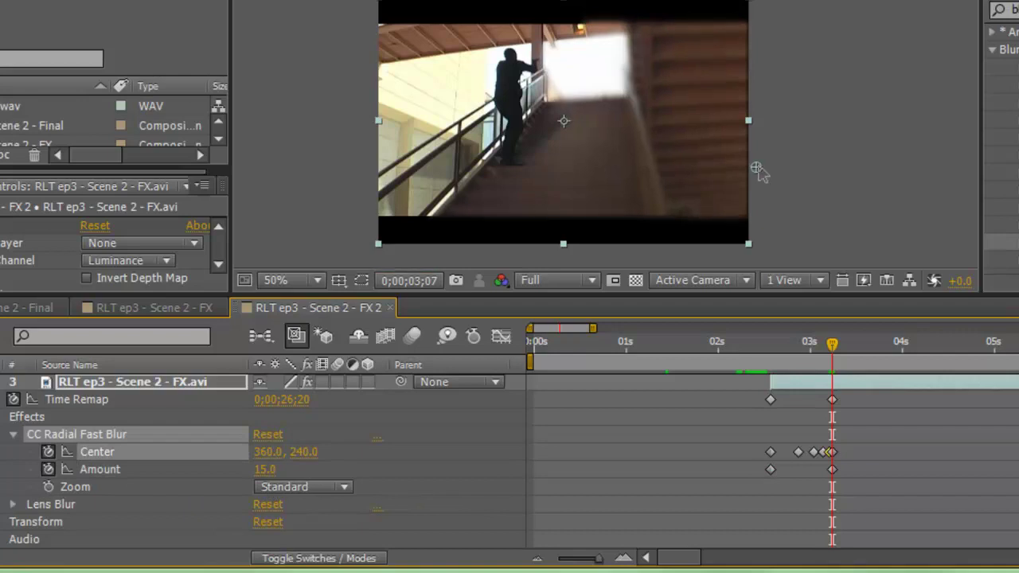
{"action": "left_click", "coordinate": [832, 469]}
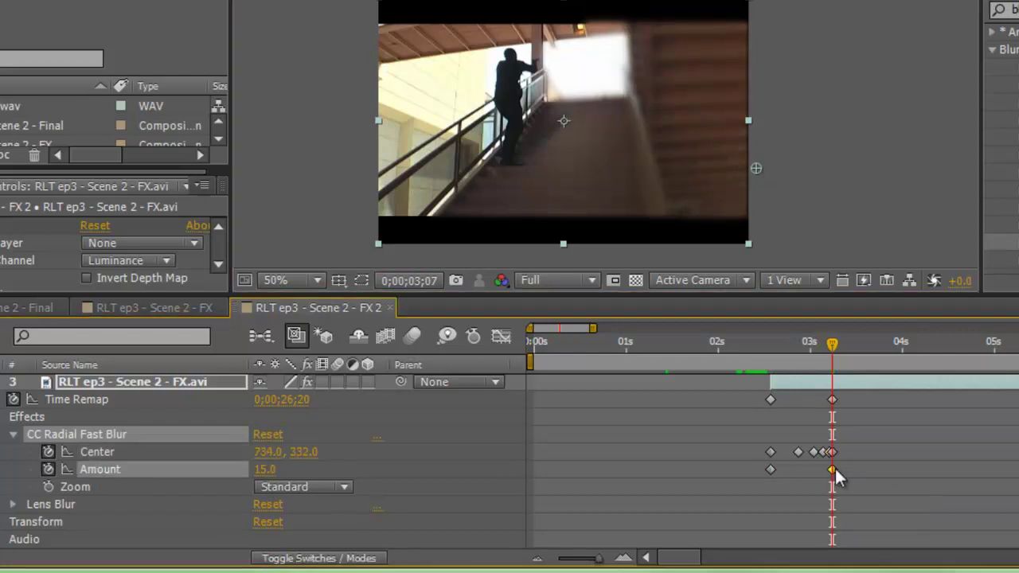
Apply Easy Ease to the radial blur Amount keyframe and the five Lens Blur keyframes.
{"action": "right_click", "coordinate": [834, 468]}
{"action": "mouse_move", "coordinate": [922, 453]}
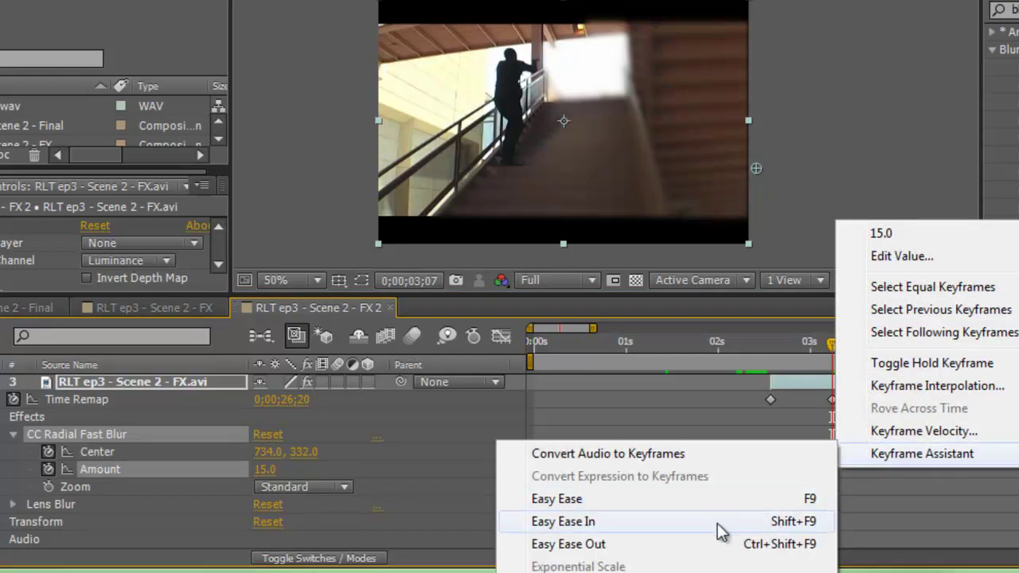
{"action": "left_click", "coordinate": [693, 500]}
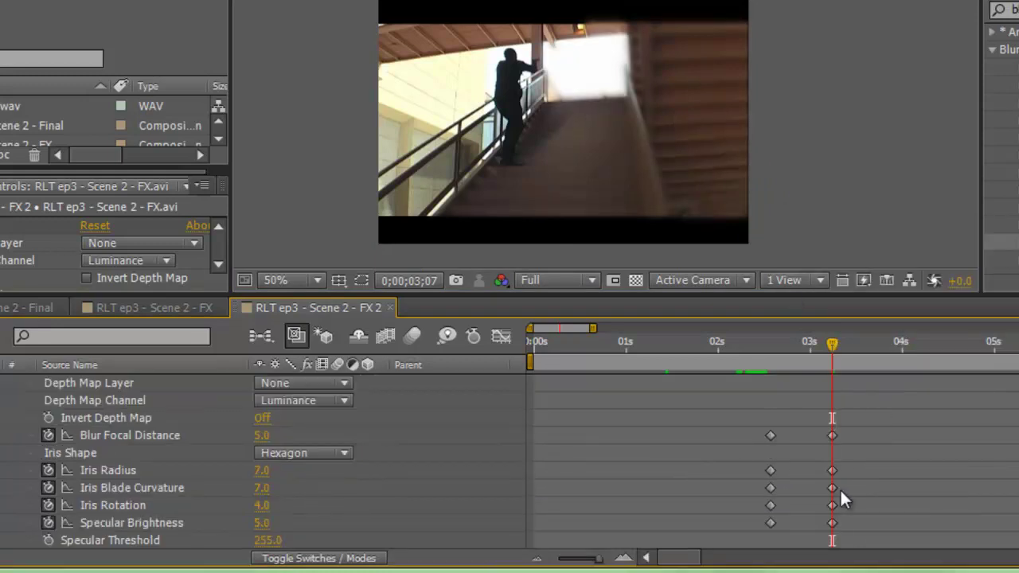
{"action": "left_click_drag", "start_coordinate": [851, 520], "coordinate": [828, 430]}
{"action": "right_click", "coordinate": [832, 435]}
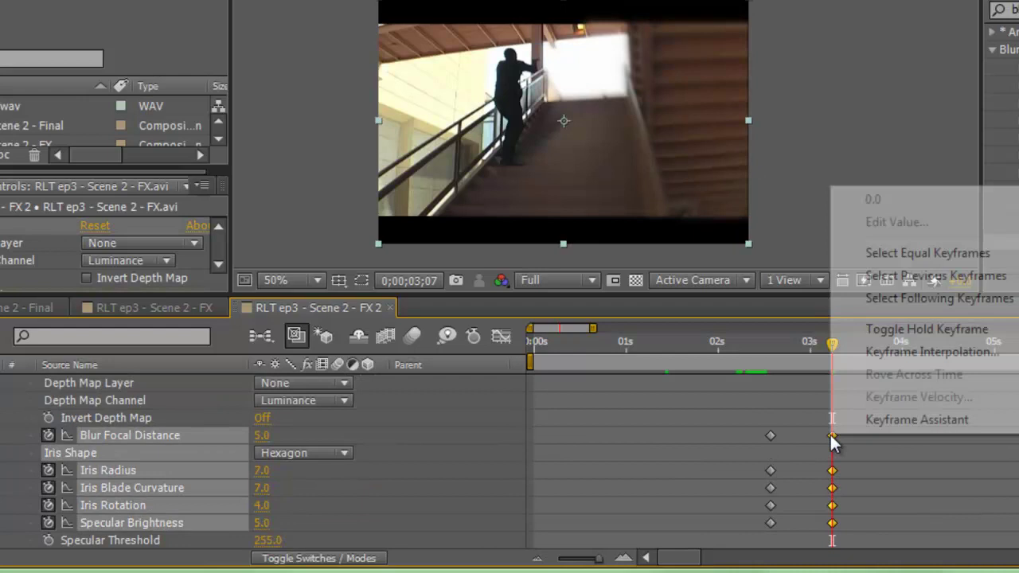
{"action": "mouse_move", "coordinate": [917, 419]}
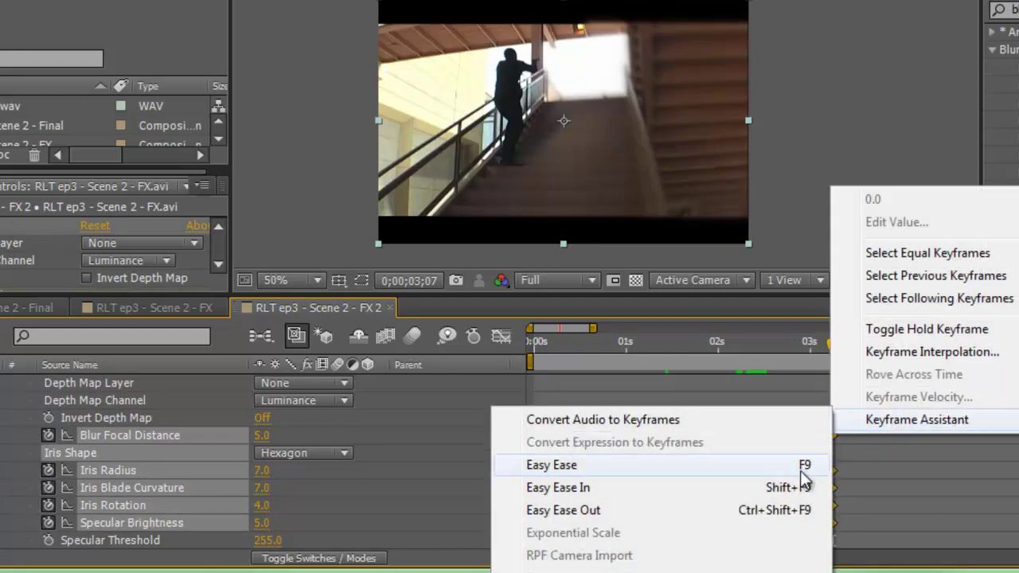
{"action": "left_click", "coordinate": [803, 468]}
Deselect the keyframes and collapse the Lens Blur properties.
{"action": "left_click", "coordinate": [880, 482]}
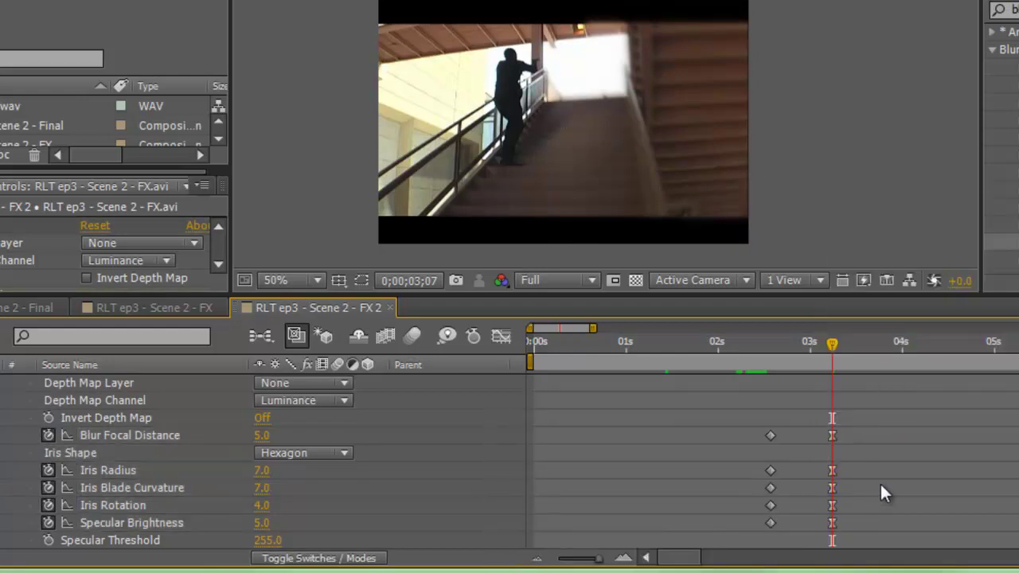
{"action": "scroll", "coordinate": [880, 482], "scroll_direction": "up", "scroll_amount": 3}
{"action": "left_click", "coordinate": [13, 471]}
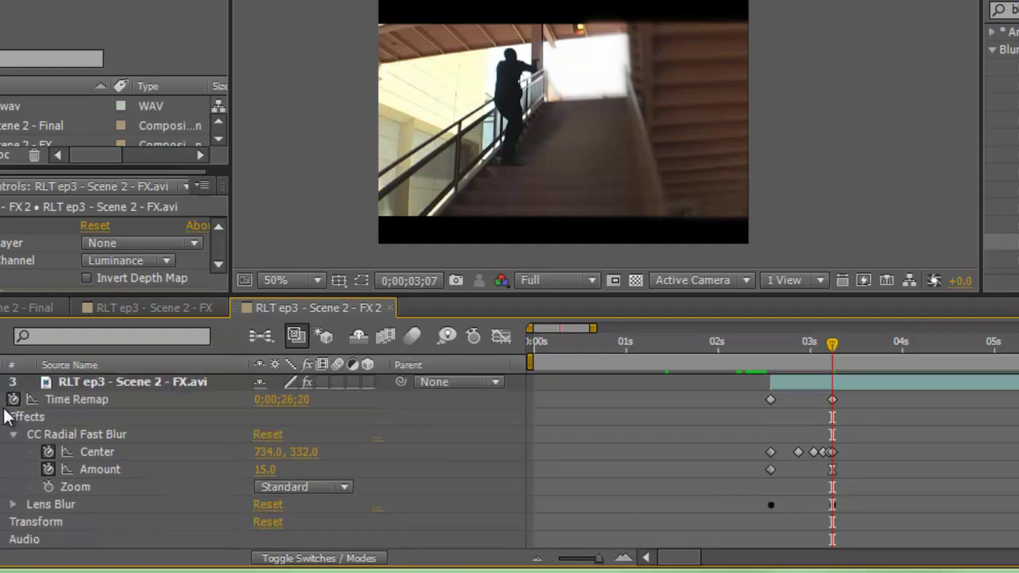
Collapse the radial blur properties and trace a closed Pen mask around the descending man on layer 3.
{"action": "left_click", "coordinate": [12, 435]}
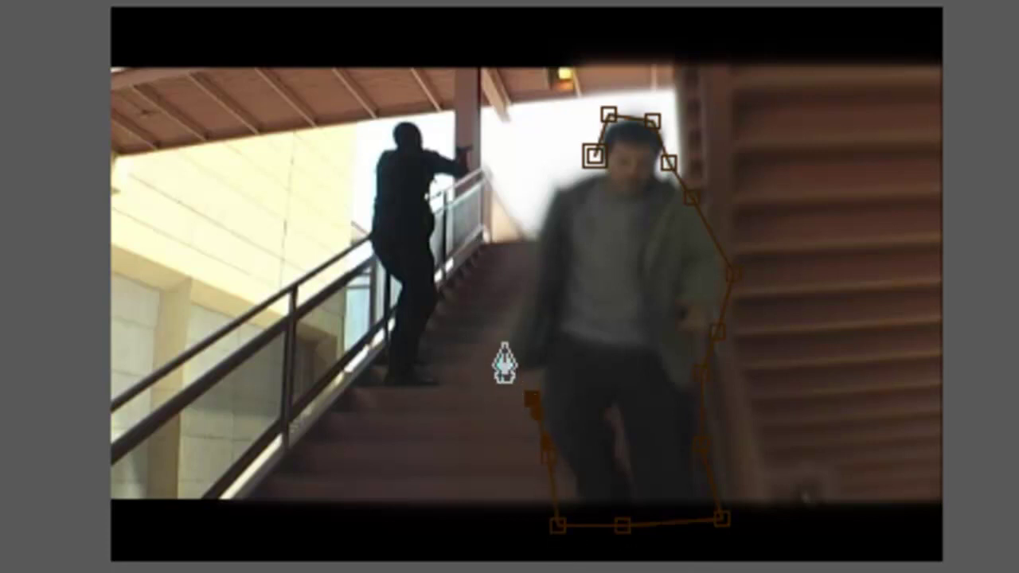
{"action": "left_click", "coordinate": [504, 322]}
{"action": "left_click", "coordinate": [535, 229]}
{"action": "left_click", "coordinate": [551, 186]}
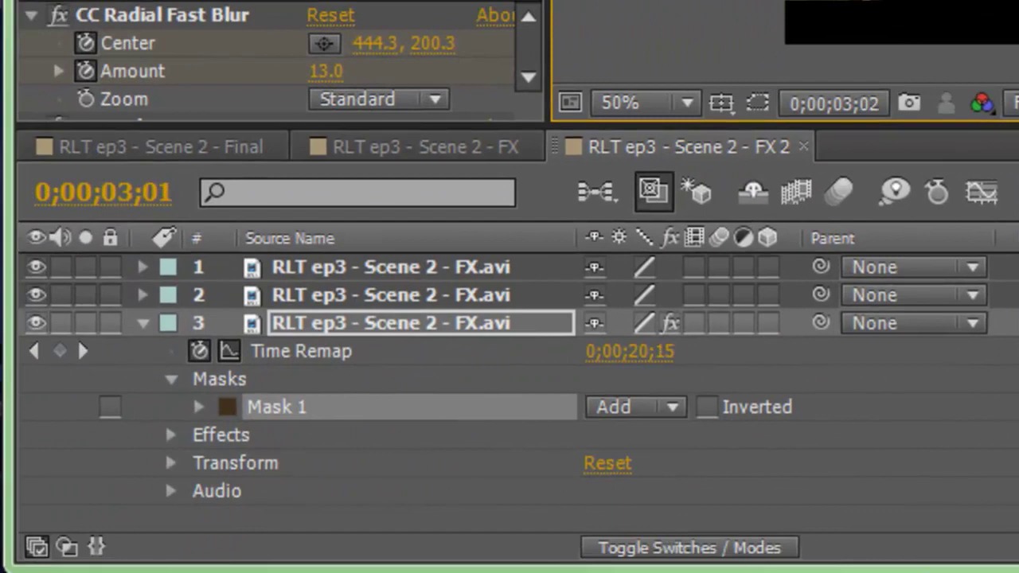
Duplicate layer 3 into a fourth layer and expand its properties.
{"action": "key", "text": "ctrl+d"}
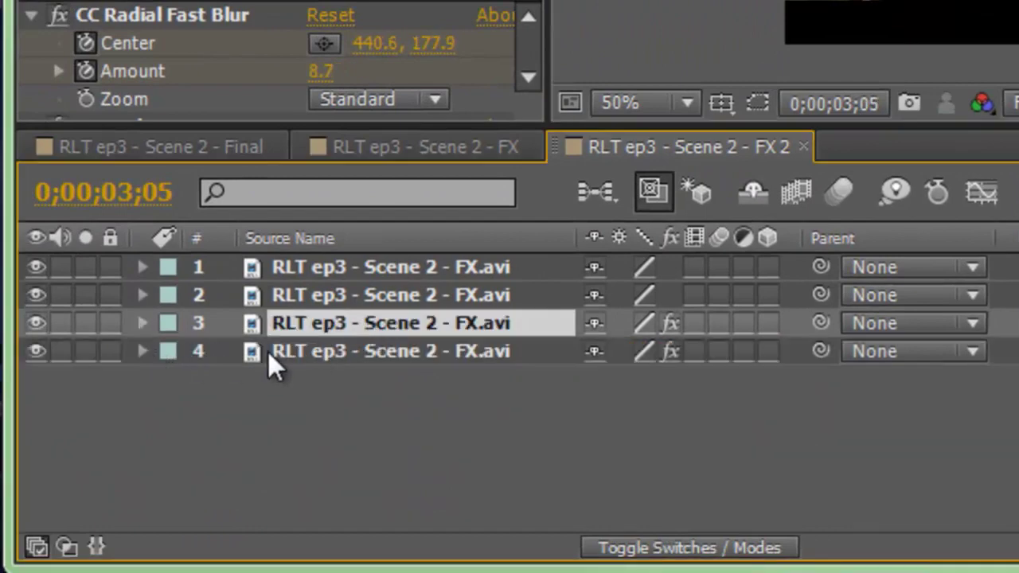
{"action": "left_click", "coordinate": [143, 351]}
{"action": "left_click", "coordinate": [291, 350]}
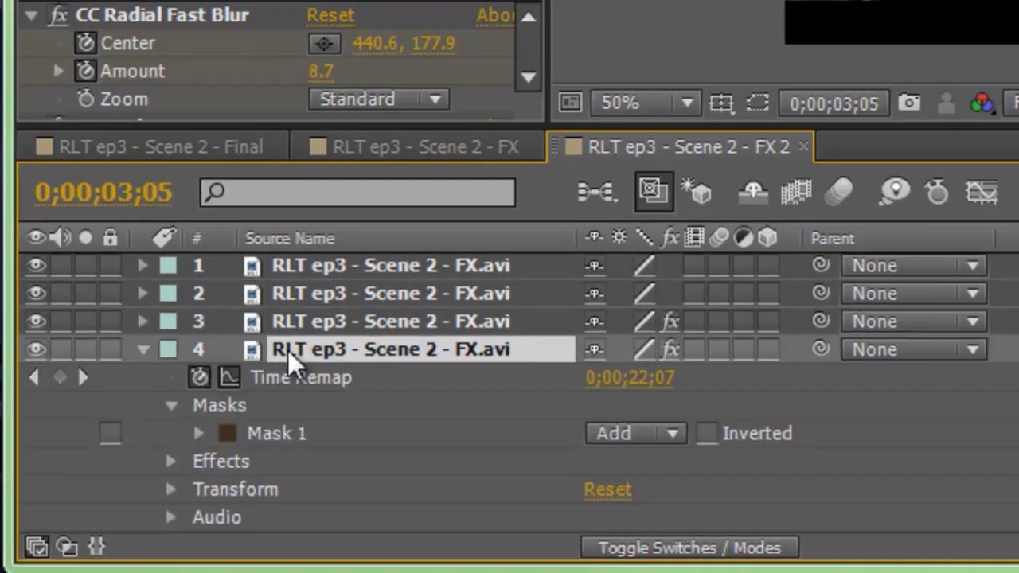
Delete the CC Radial Fast Blur and Lens Blur effects from layer 4.
{"action": "left_click", "coordinate": [169, 20]}
{"action": "key", "text": "Delete"}
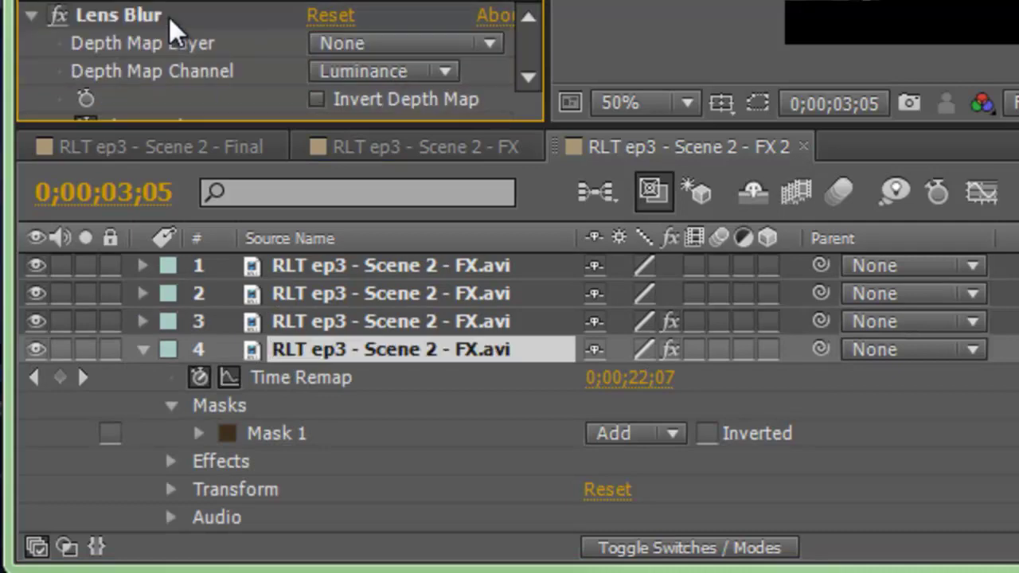
{"action": "left_click", "coordinate": [169, 22]}
{"action": "key", "text": "Delete"}
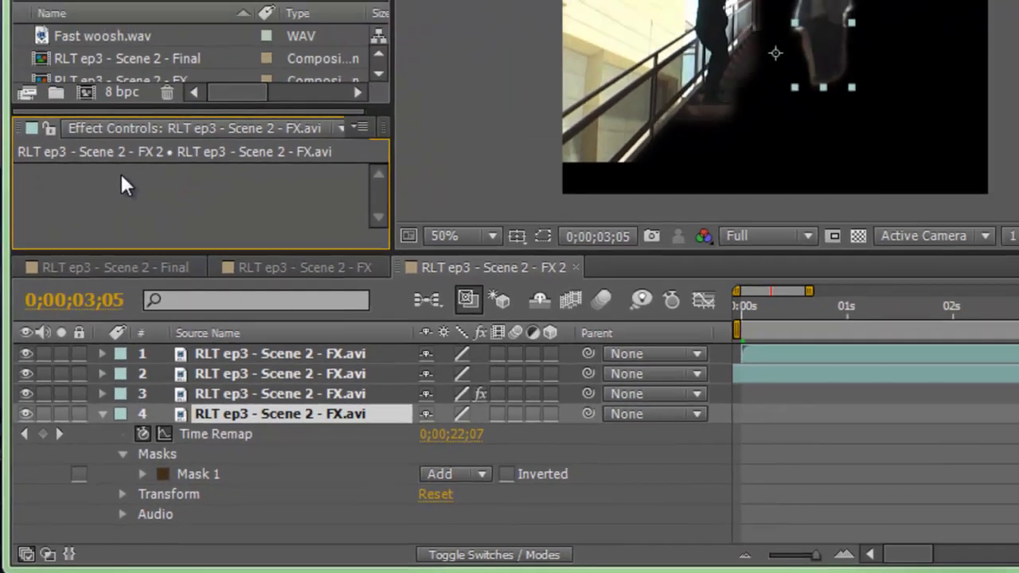
Delete Mask 1 from layer 4 and deselect the layer.
{"action": "left_click", "coordinate": [158, 489]}
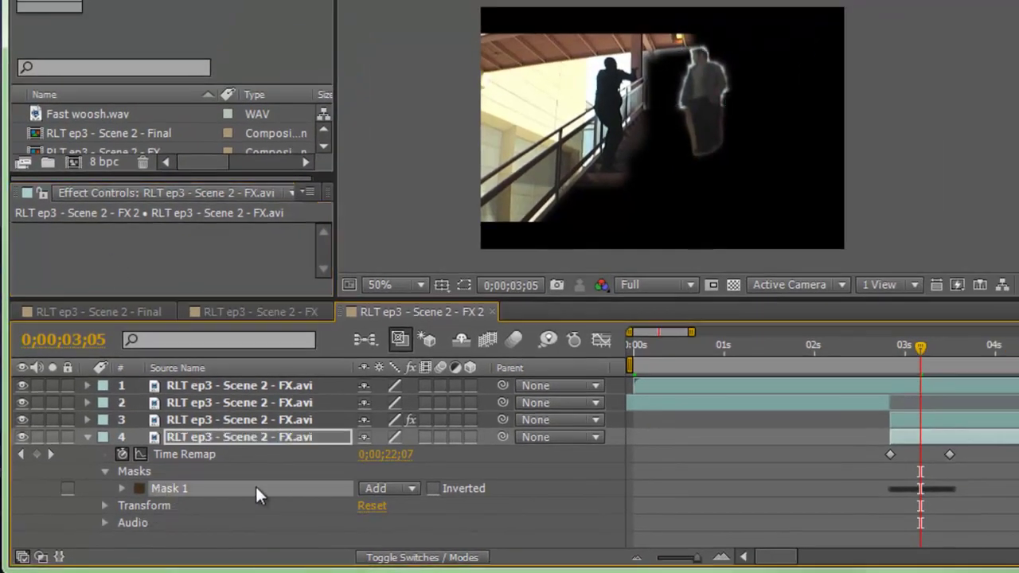
{"action": "key", "text": "Delete"}
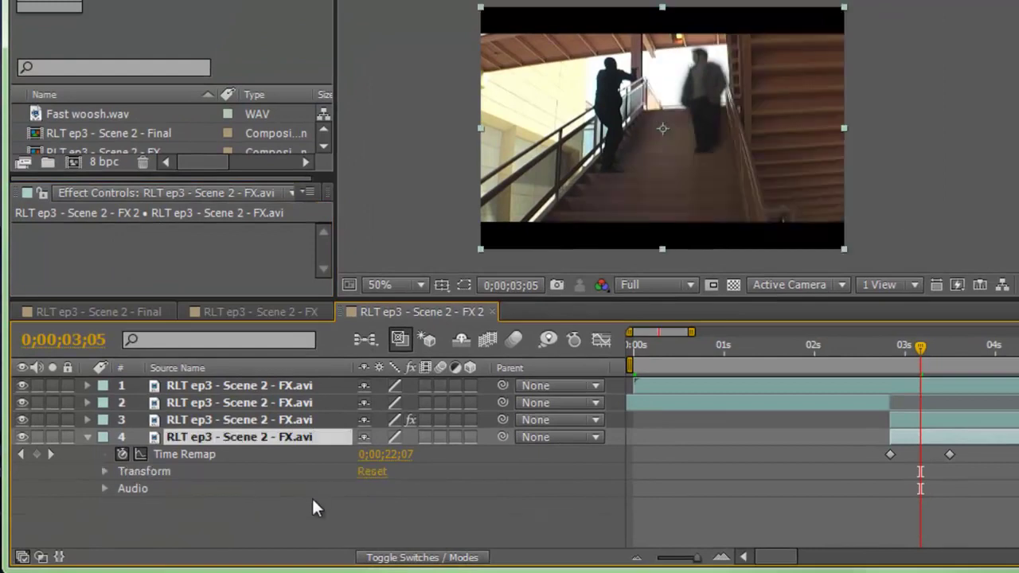
{"action": "left_click", "coordinate": [201, 535]}
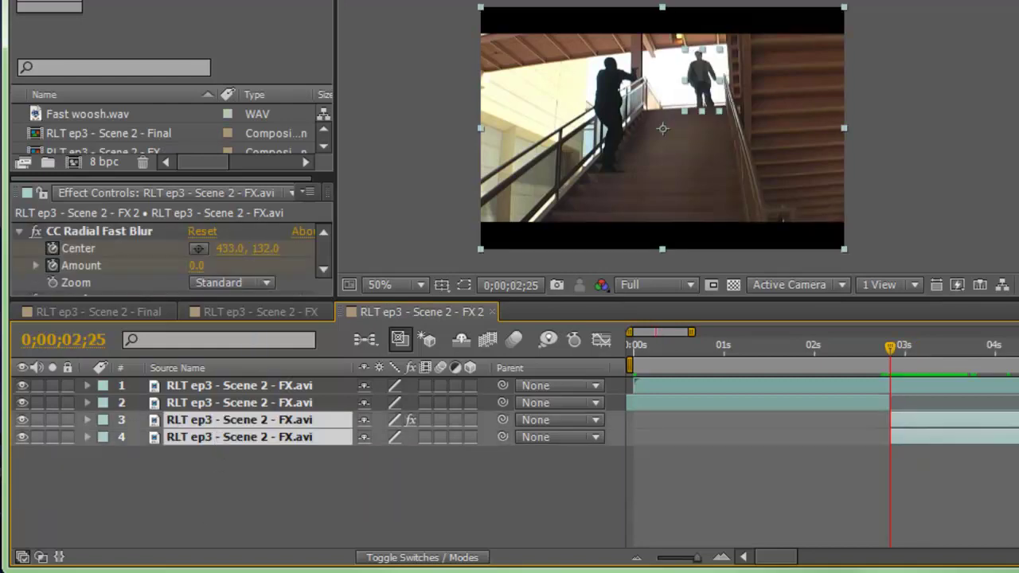
Pre-compose layers 3 and 4 into a new composition named 'FXs', moving all attributes.
{"action": "right_click", "coordinate": [162, 430]}
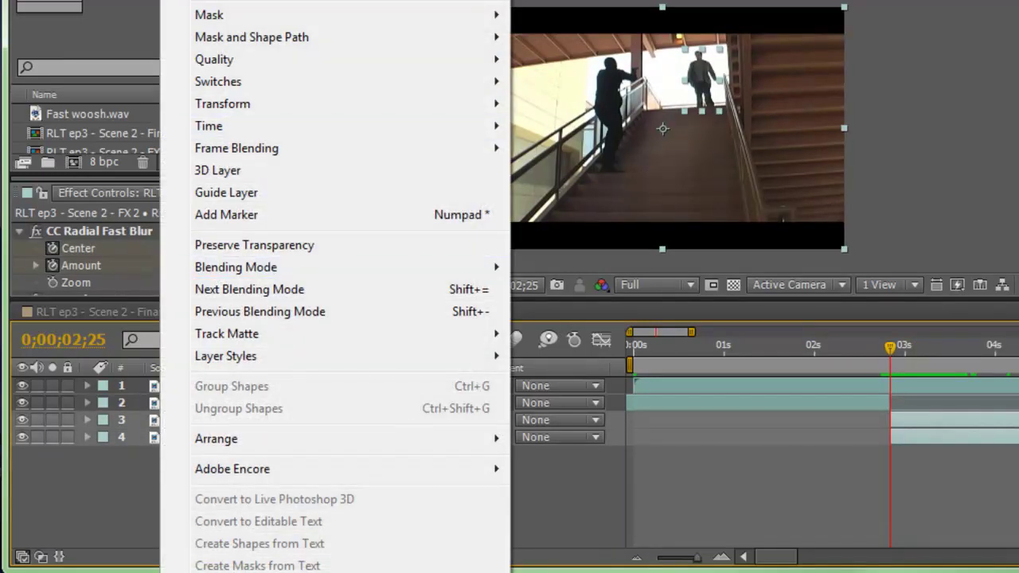
{"action": "key", "text": "ctrl+shift+c"}
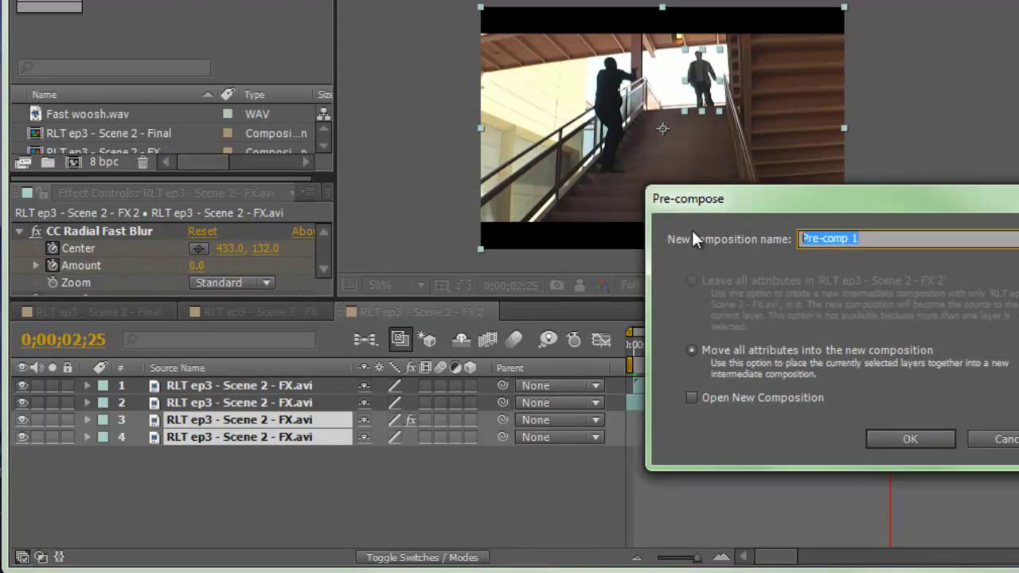
{"action": "type", "text": "FXs"}
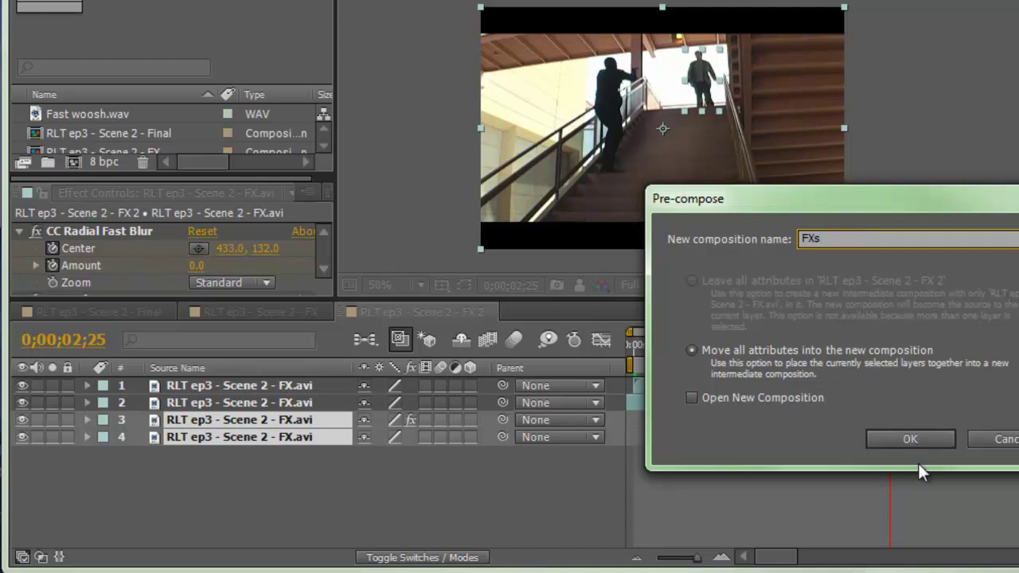
{"action": "left_click", "coordinate": [918, 439]}
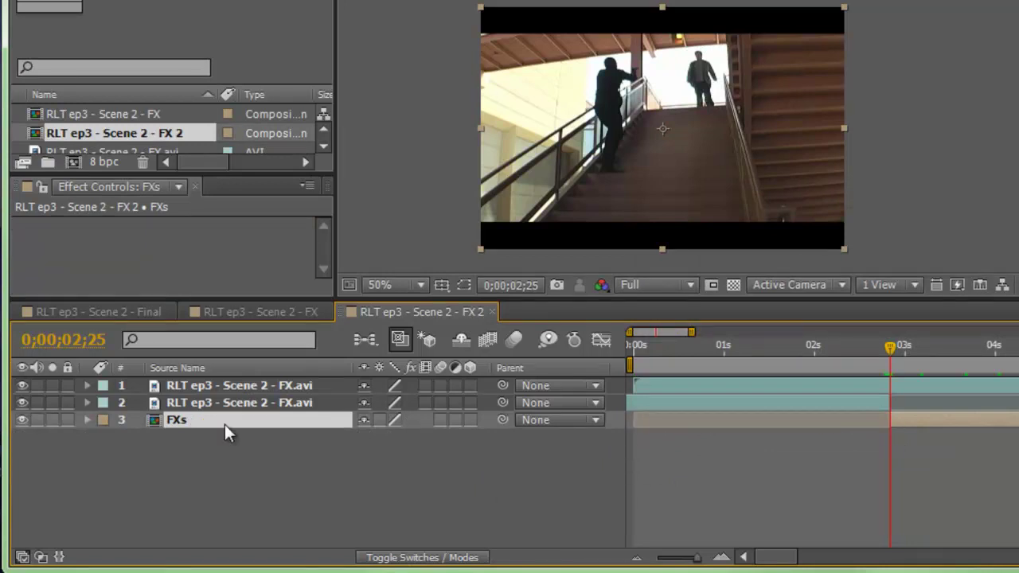
Split and duplicate FXs into four layers with opacities of 25, 50, 75 and 100%.
{"action": "key", "text": "ctrl+shift+d"}
{"action": "key", "text": "ctrl+d"}
{"action": "key", "text": "ctrl+d"}
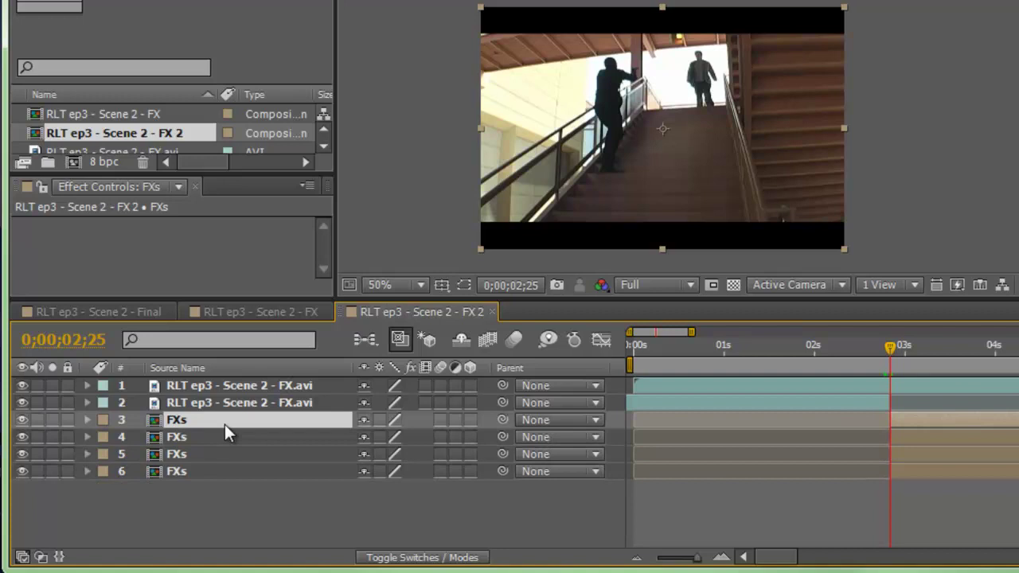
{"action": "left_click", "coordinate": [181, 467], "text": "shift"}
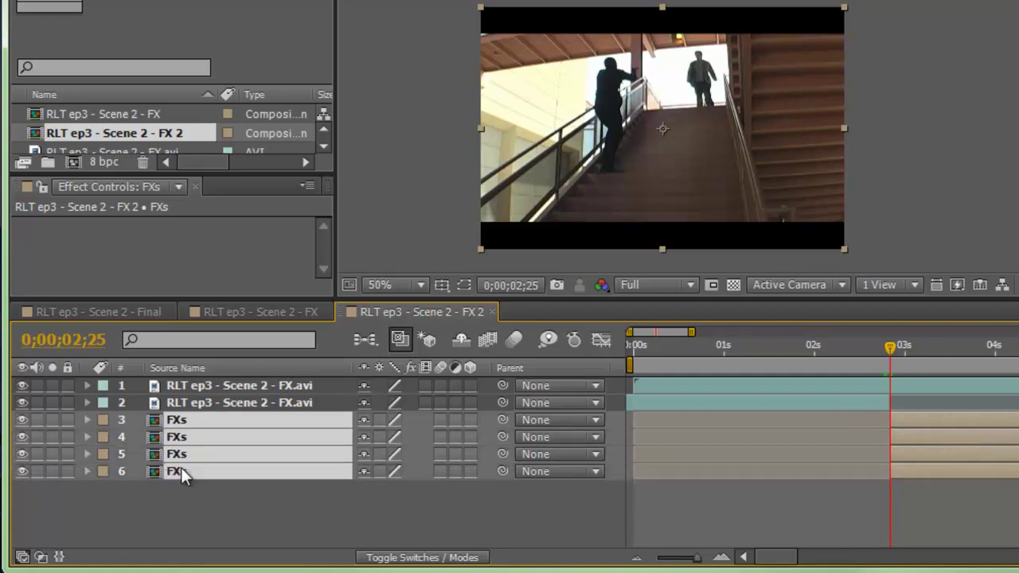
{"action": "key", "text": "t"}
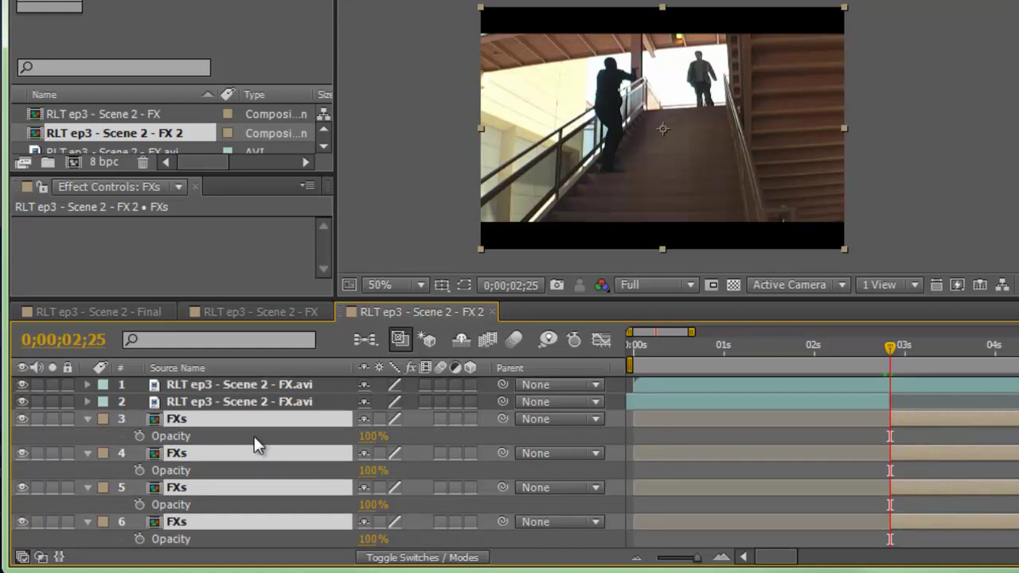
{"action": "left_click", "coordinate": [447, 489]}
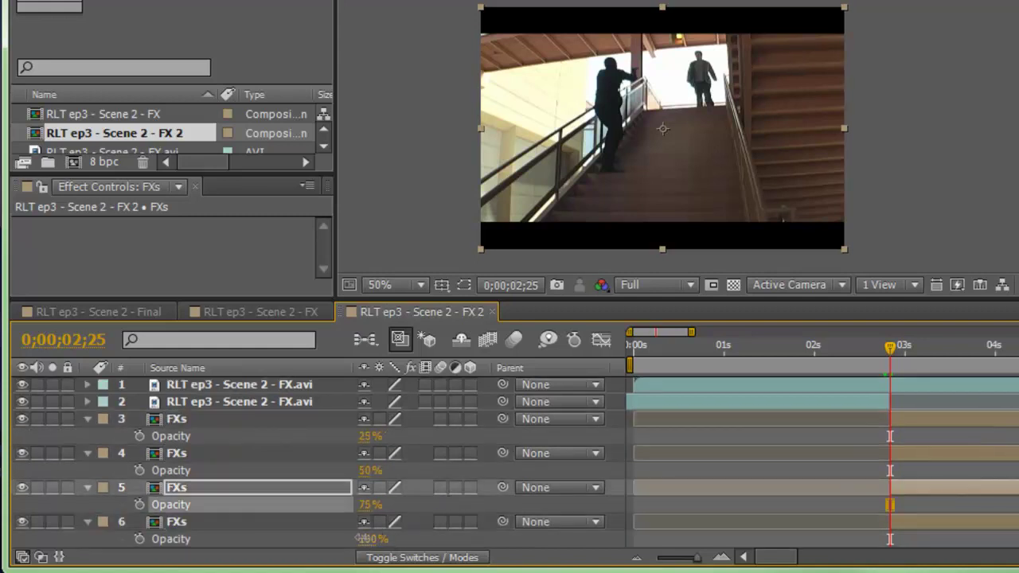
{"action": "left_click", "coordinate": [299, 545]}
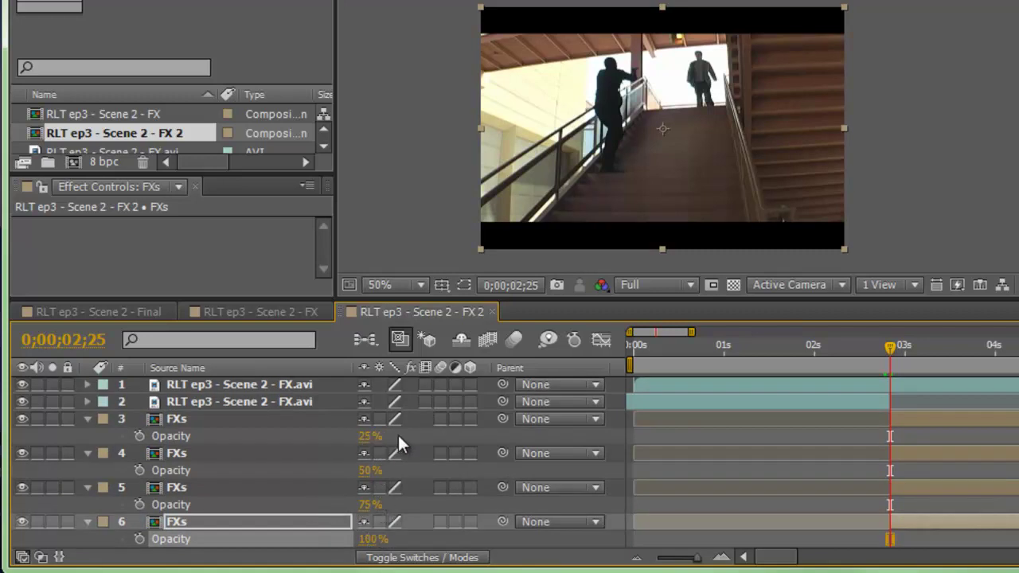
Offset the four FXs layers one frame apart from each other.
{"action": "left_click", "coordinate": [900, 351]}
{"action": "key", "text": "equal"}
{"action": "left_click", "coordinate": [979, 419]}
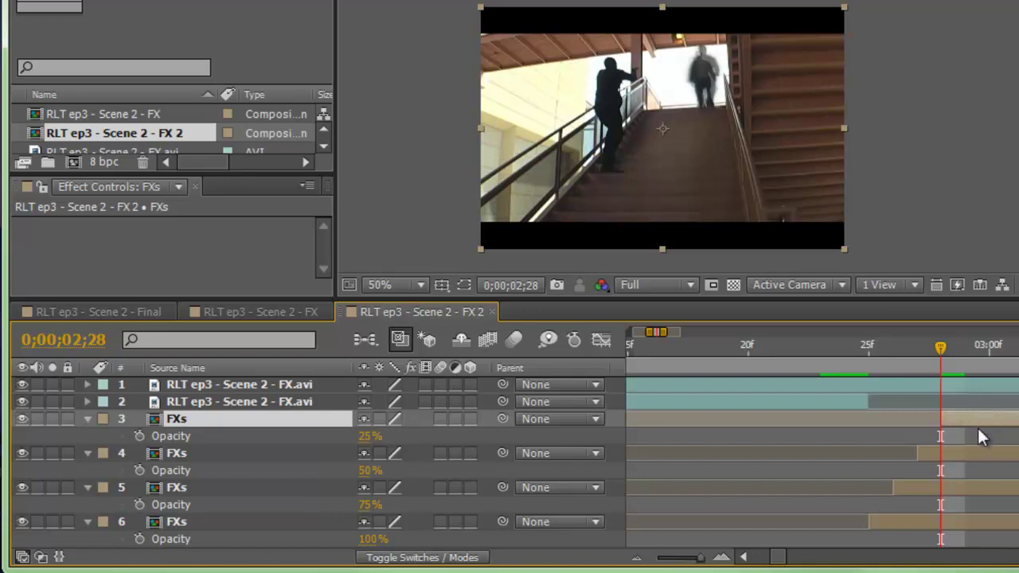
{"action": "left_click", "coordinate": [866, 349]}
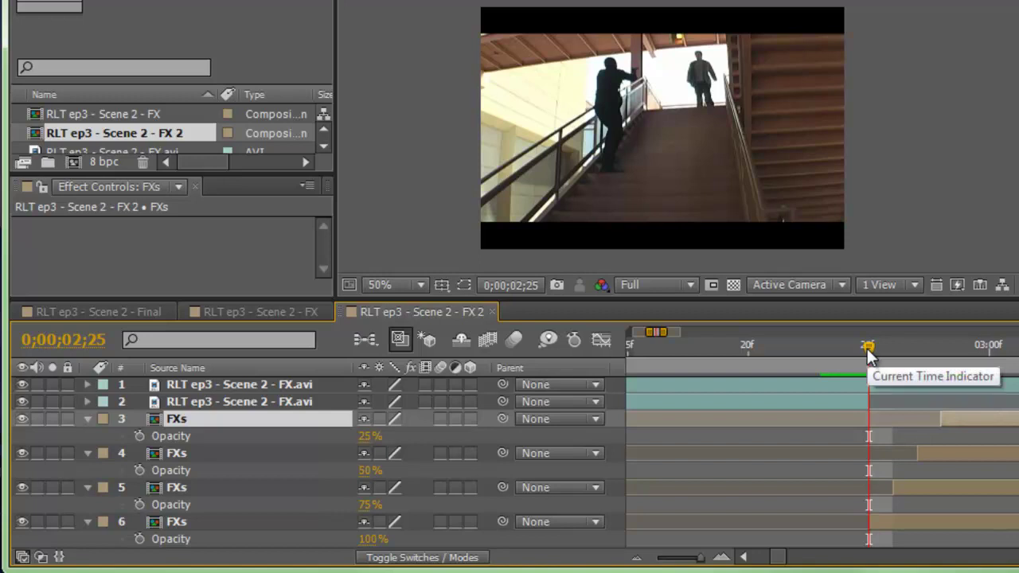
Step forward frame by frame to check the ghost trail.
{"action": "key", "text": "Page_Down"}
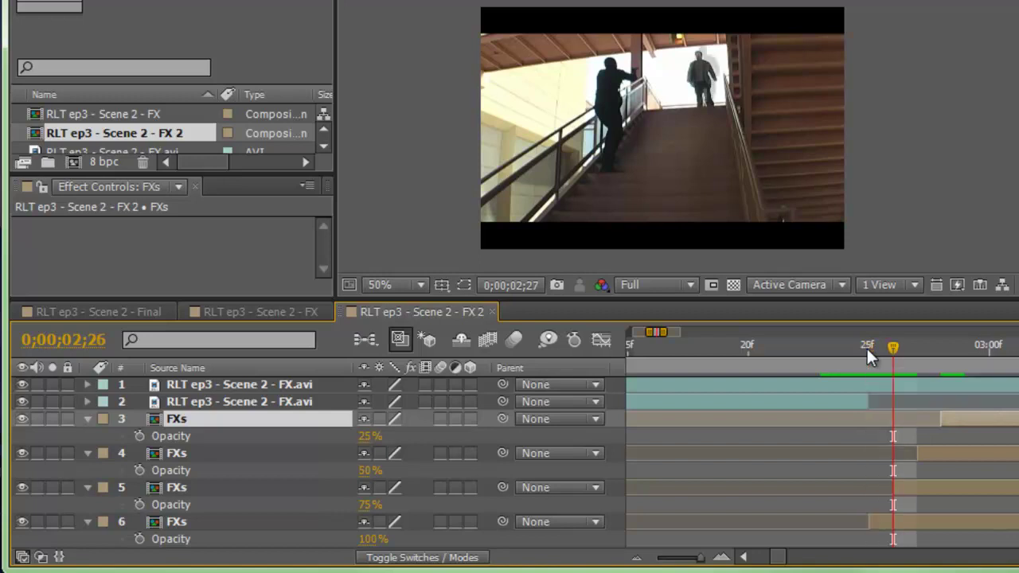
{"action": "key", "text": "Page_Down"}
{"action": "key", "text": "Page_Down"}
{"action": "key", "text": "Page_Down"}
{"action": "key", "text": "Page_Down"}
{"action": "key", "text": "Page_Down"}
{"action": "key", "text": "Page_Down"}
{"action": "key", "text": "Page_Down"}
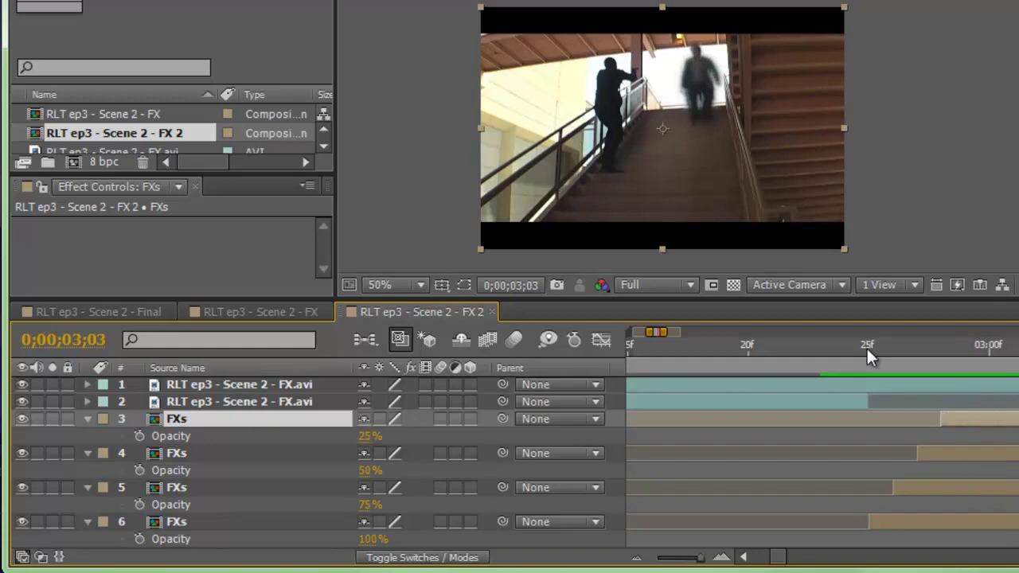
{"action": "key", "text": "Page_Down"}
{"action": "key", "text": "Page_Down"}
{"action": "key", "text": "Page_Down"}
{"action": "key", "text": "Page_Down"}
{"action": "key", "text": "Page_Down"}
{"action": "key", "text": "Page_Down"}
{"action": "key", "text": "Page_Down"}
{"action": "key", "text": "Page_Down"}
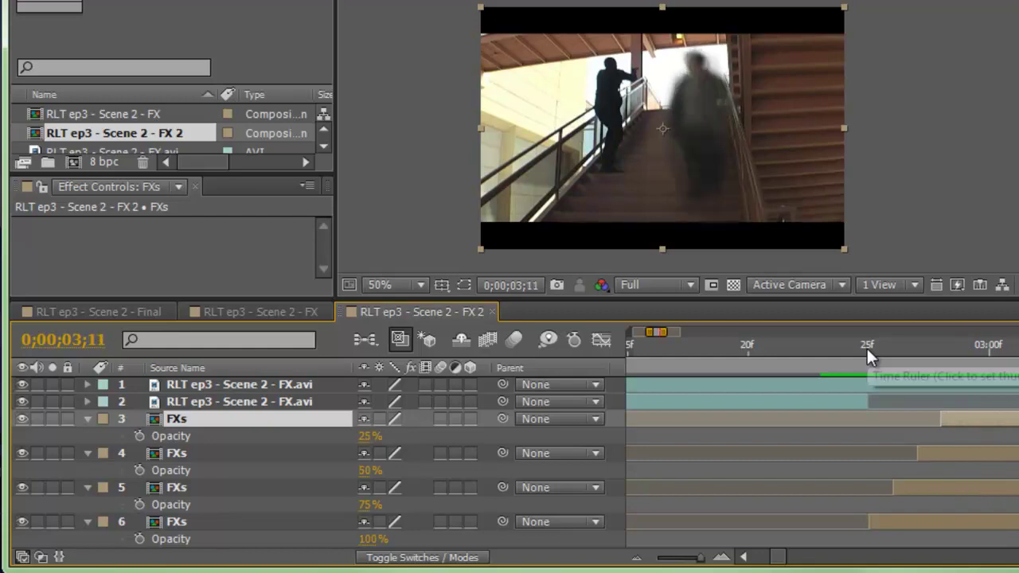